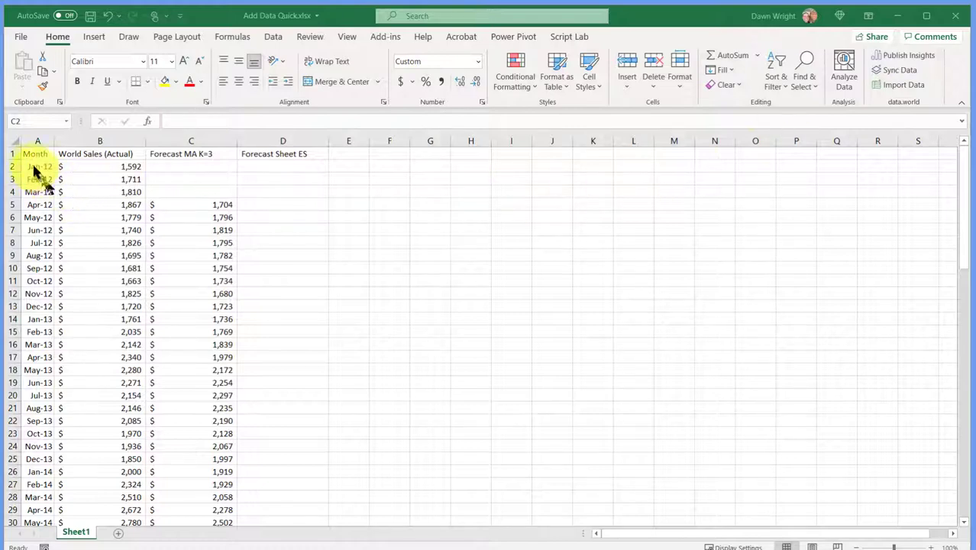
- Insert a recommended line chart of the Month and World Sales (Actual) data in A1:B87, and enlarge it to about cell O19
left_click_drag(47, 153, 114, 241)
left_click_drag(38, 153, 89, 416)
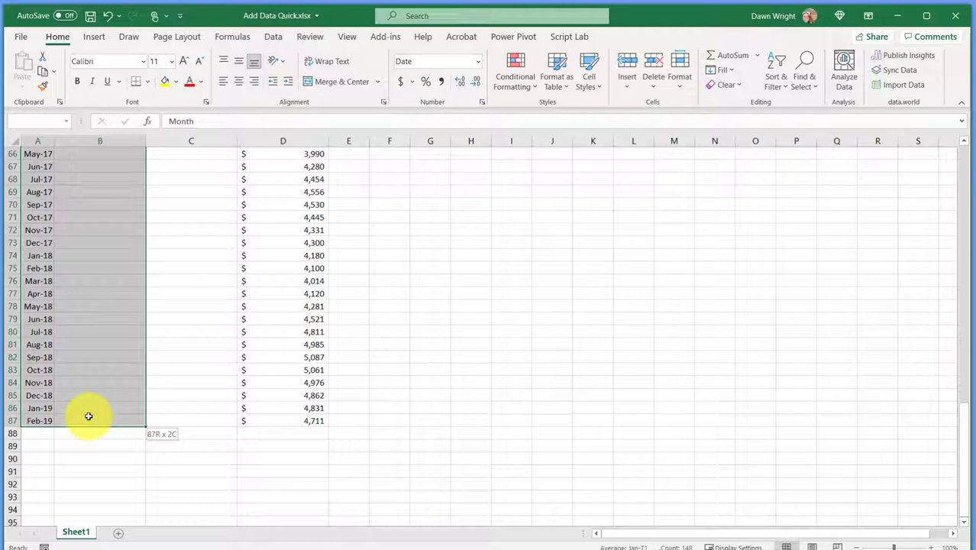
left_click_drag(89, 417, 88, 416)
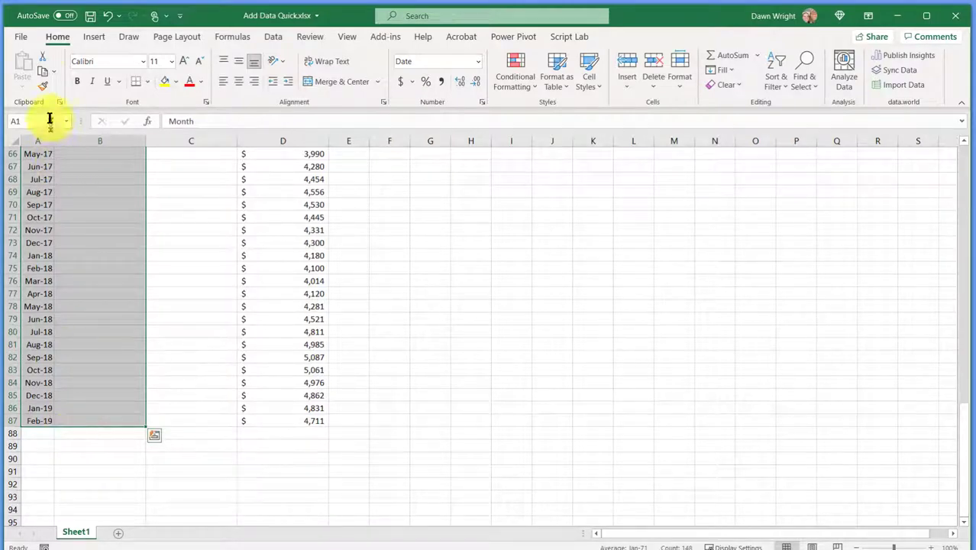
left_click(93, 38)
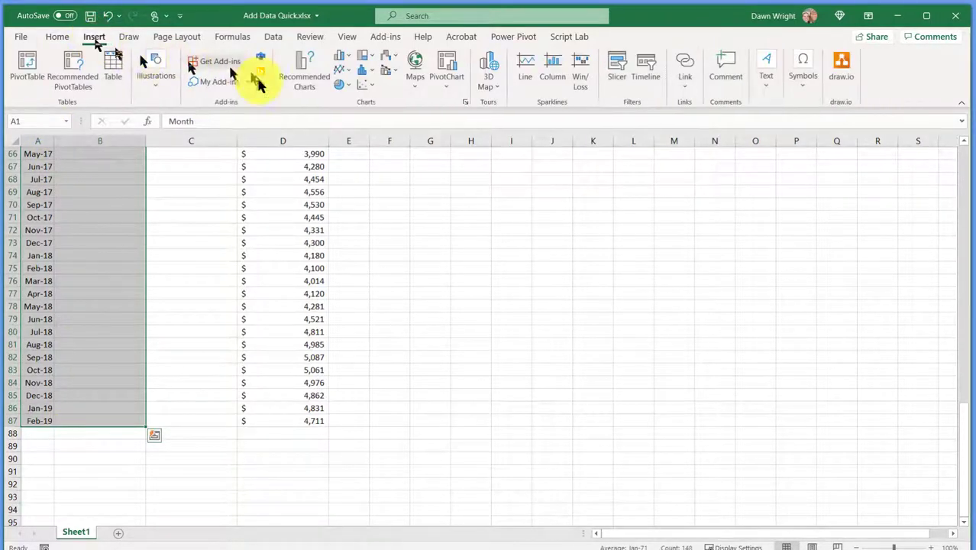
left_click(306, 70)
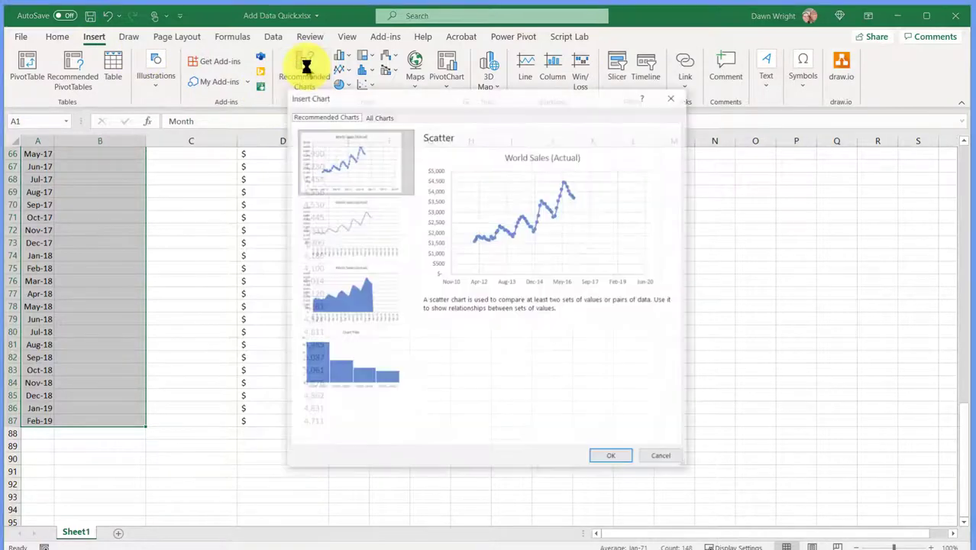
left_click(333, 226)
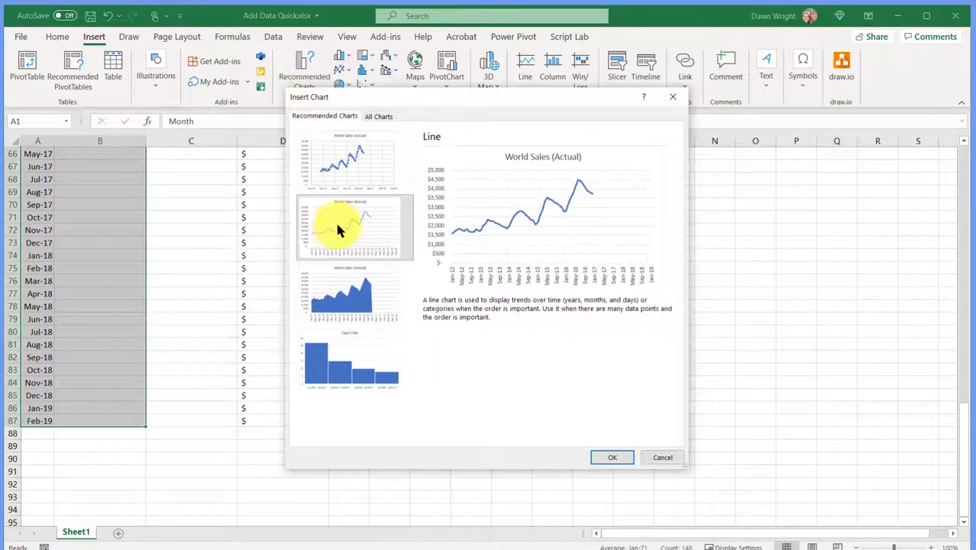
double_click(338, 229)
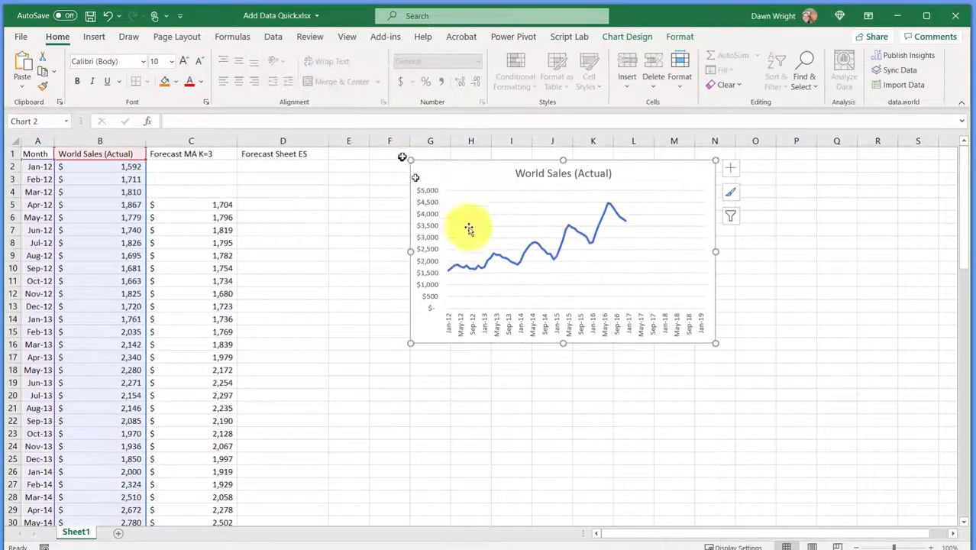
left_click_drag(713, 342, 775, 390)
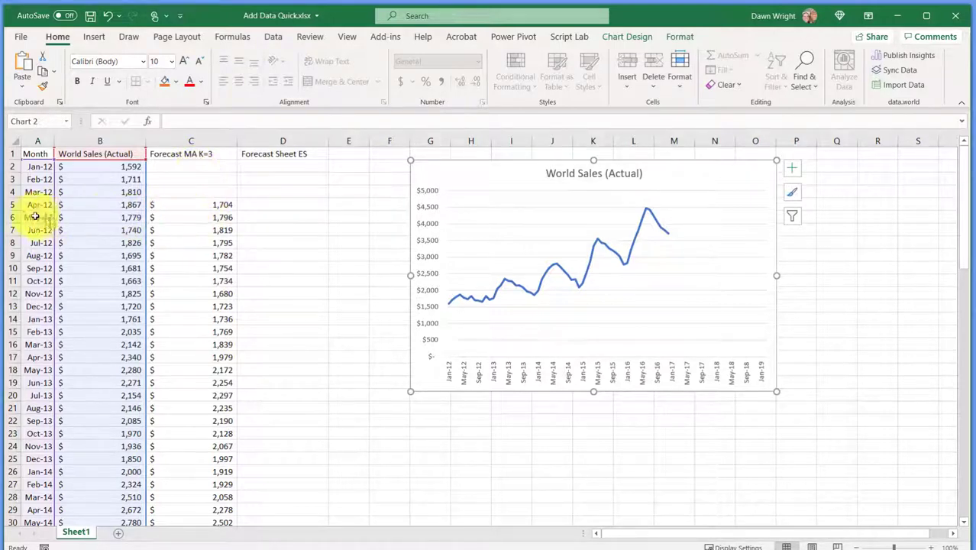
- Copy the Forecast MA K=3 column in C1:C62 and paste it into the World Sales chart as a second series
left_click(210, 206)
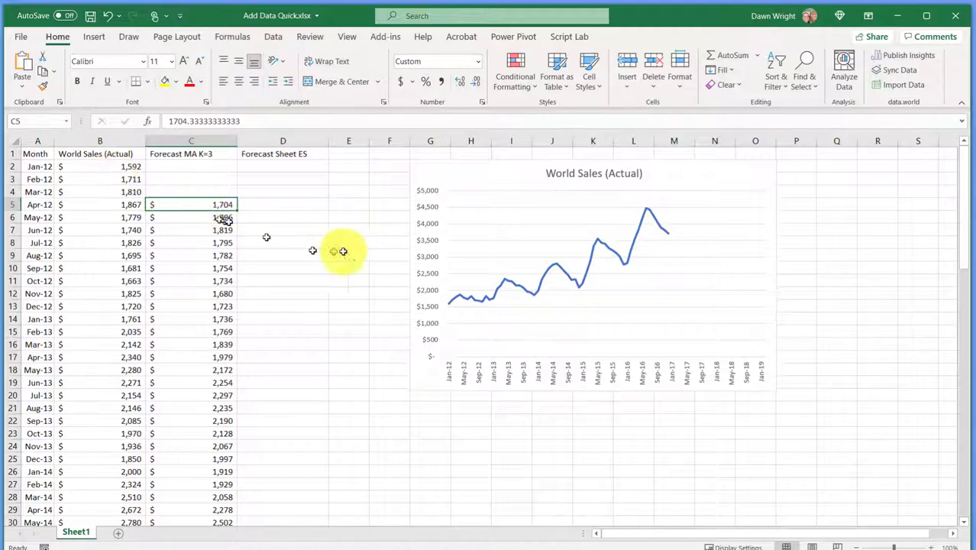
left_click(200, 164)
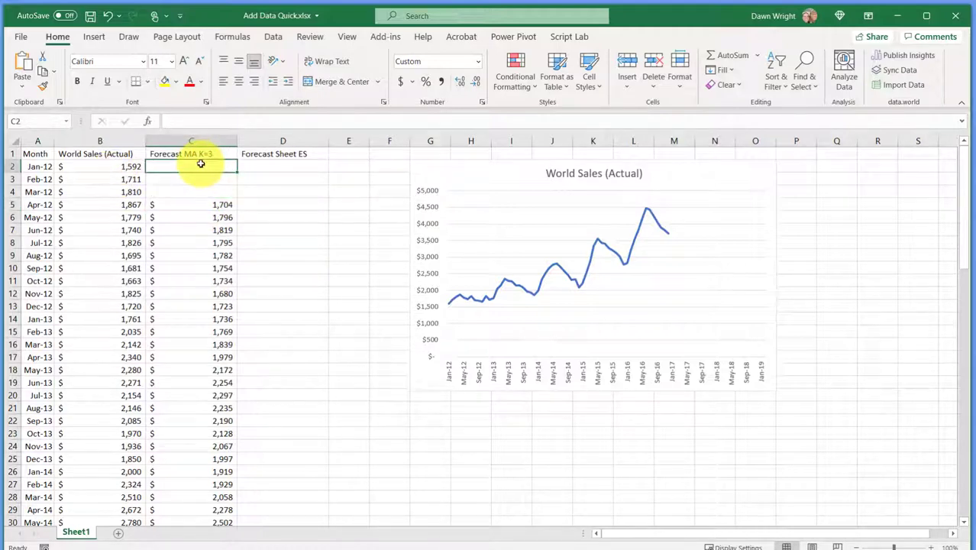
left_click(200, 153)
left_click_drag(200, 153, 179, 300)
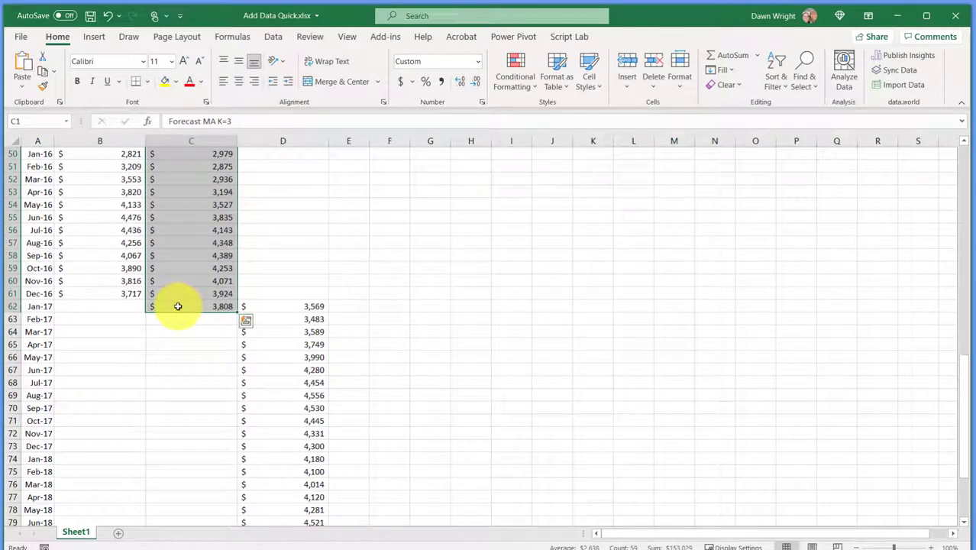
key("ctrl+c")
scroll(512, 309, "up", 16)
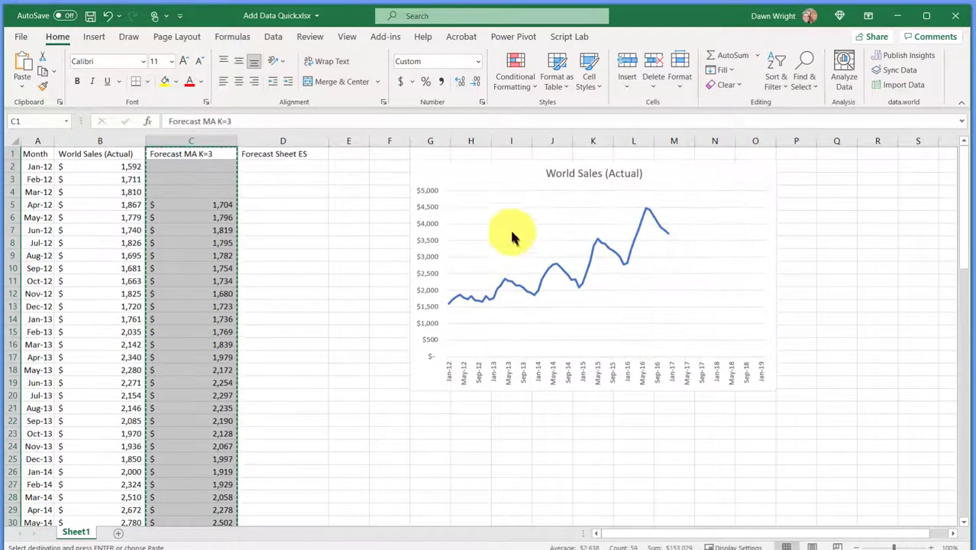
left_click(491, 165)
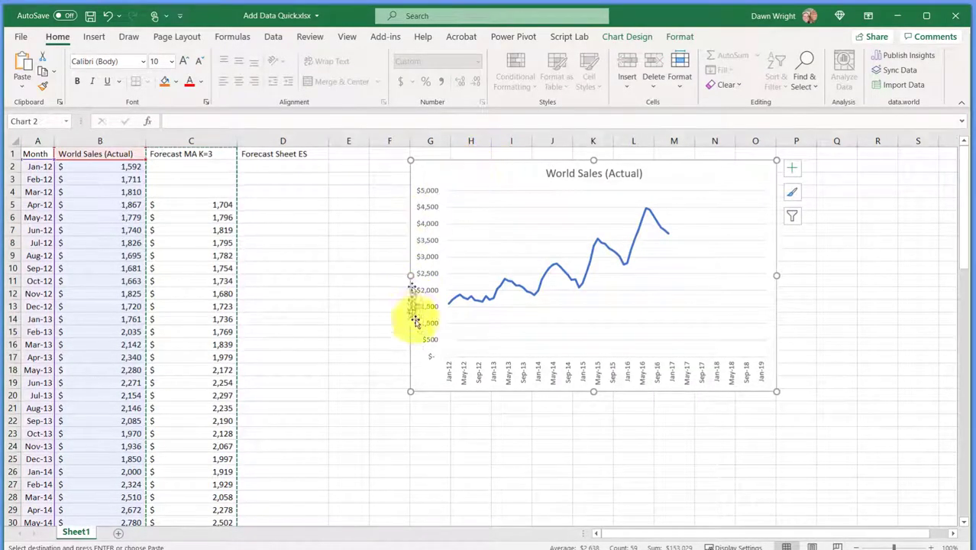
right_click(526, 169)
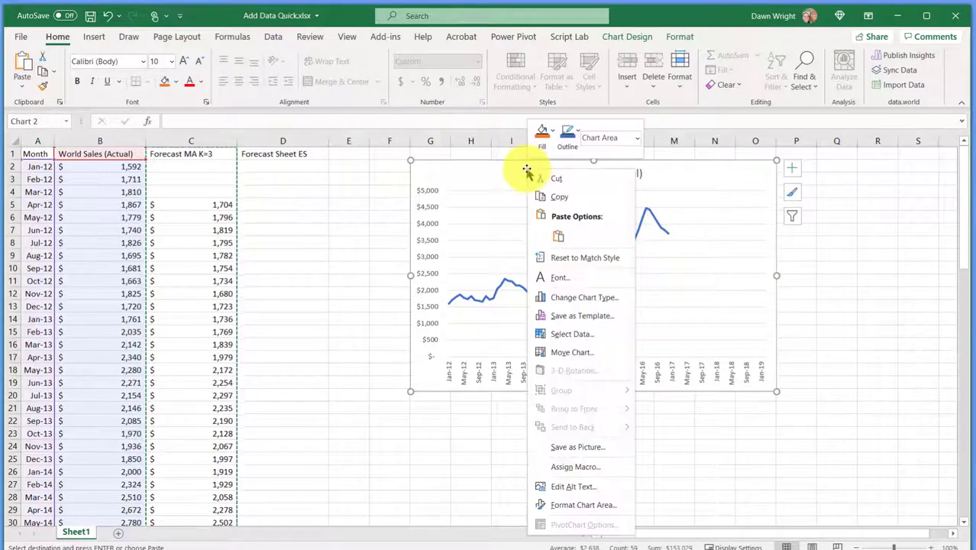
left_click(559, 237)
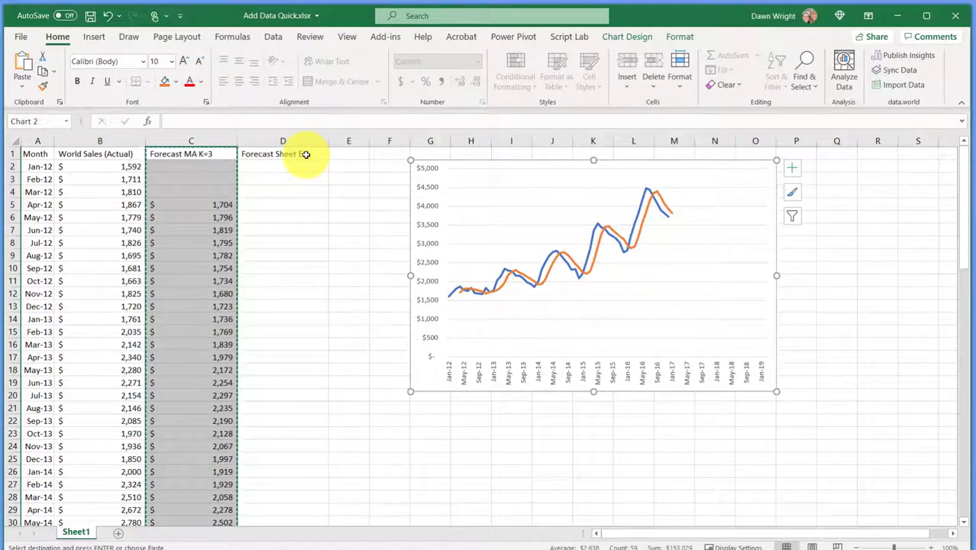
- Copy the Forecast Sheet ES column in D1:D87 into the chart as a third series, and add a legend
left_click_drag(304, 154, 275, 472)
key("ctrl+c")
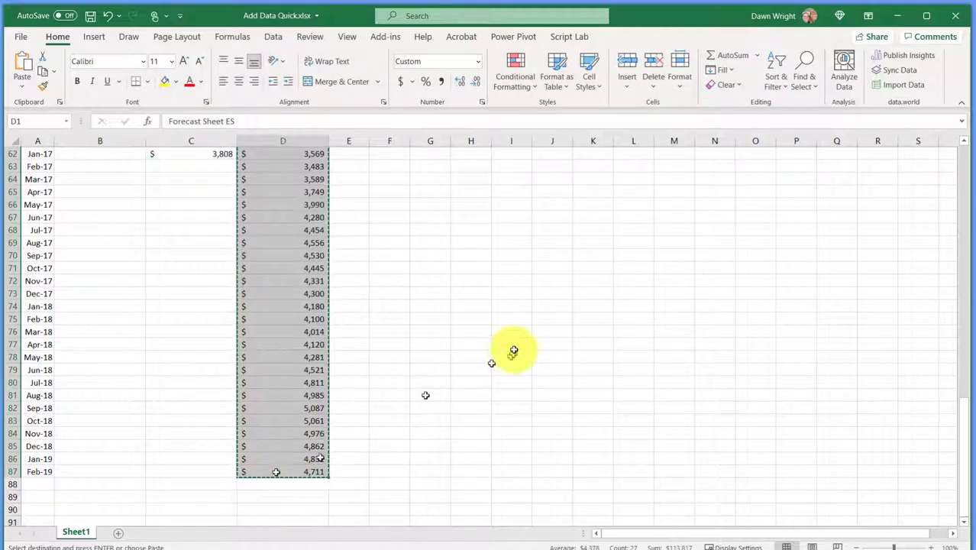
scroll(541, 310, "up", 6)
scroll(541, 309, "up", 14)
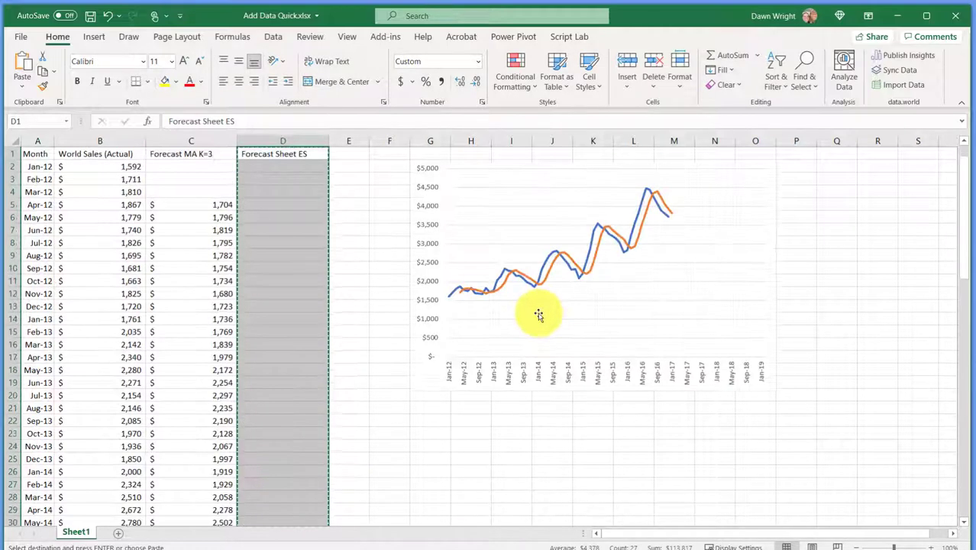
left_click(523, 165)
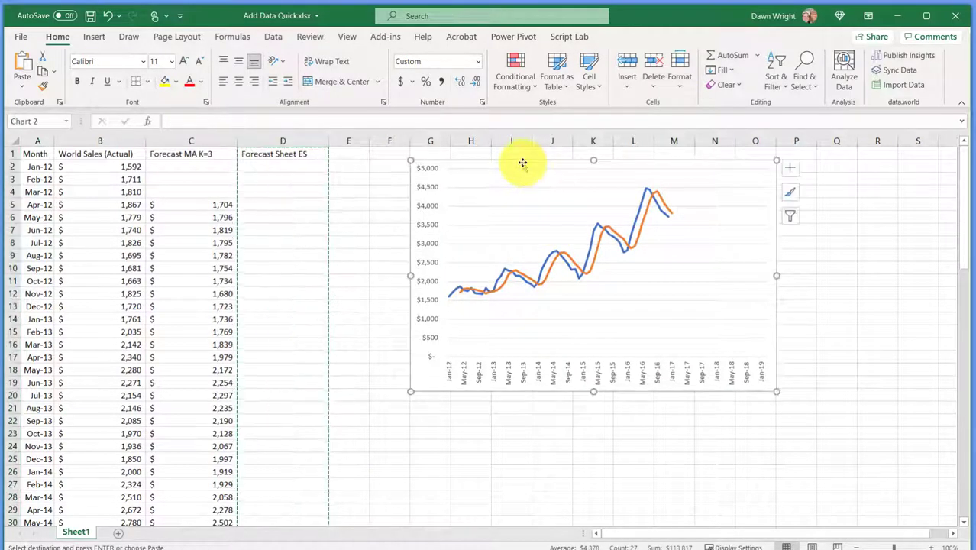
right_click(524, 165)
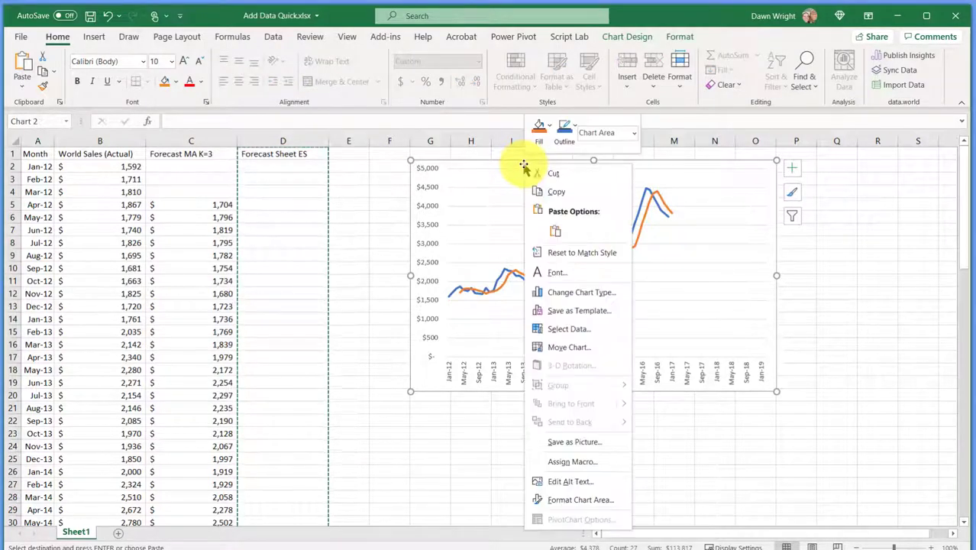
left_click(552, 231)
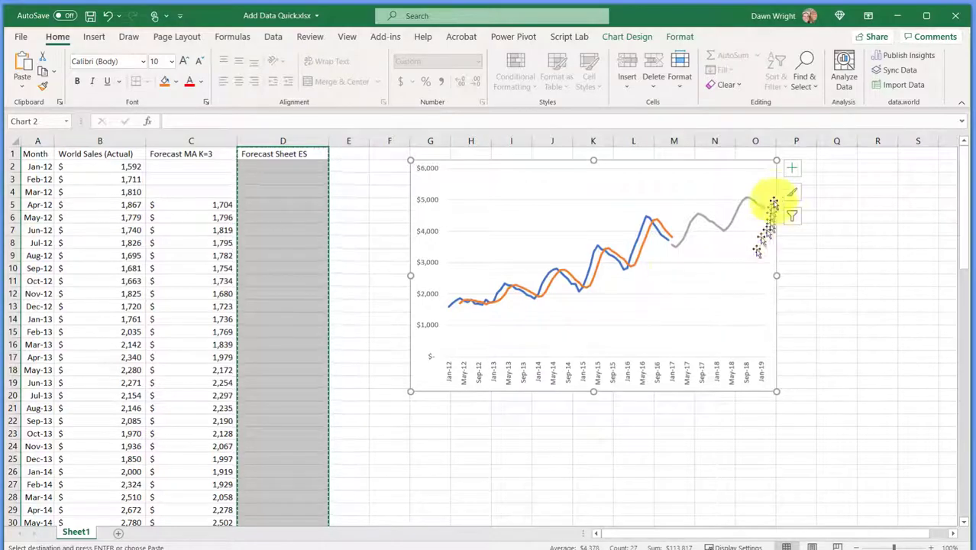
left_click(791, 176)
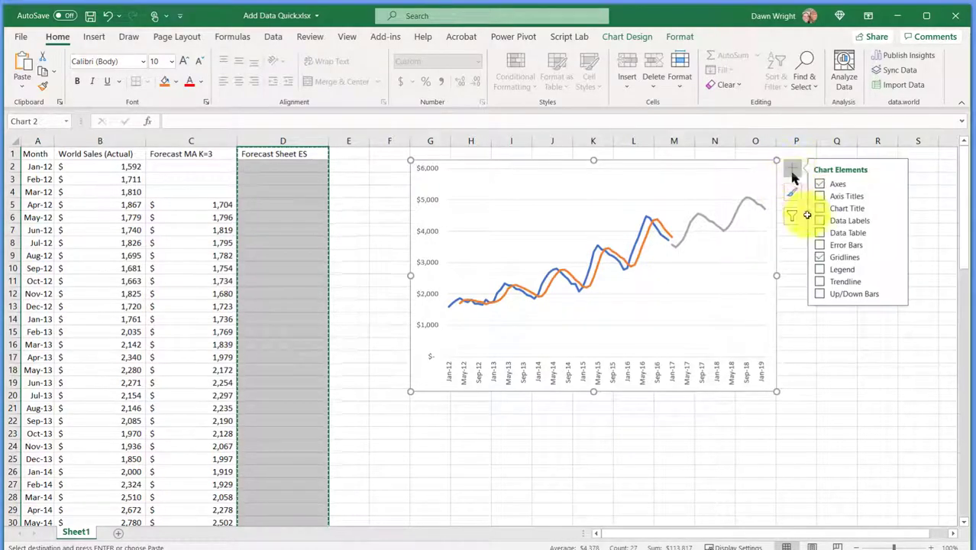
left_click(818, 269)
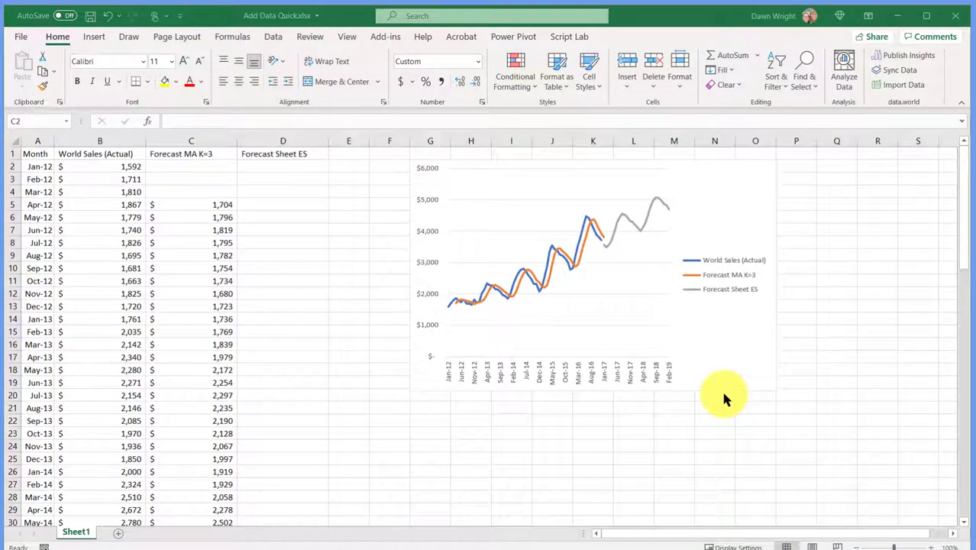
- Enter =NA() in C2 and fill it down to C4 in the Forecast MA K=3 column
left_click(197, 163)
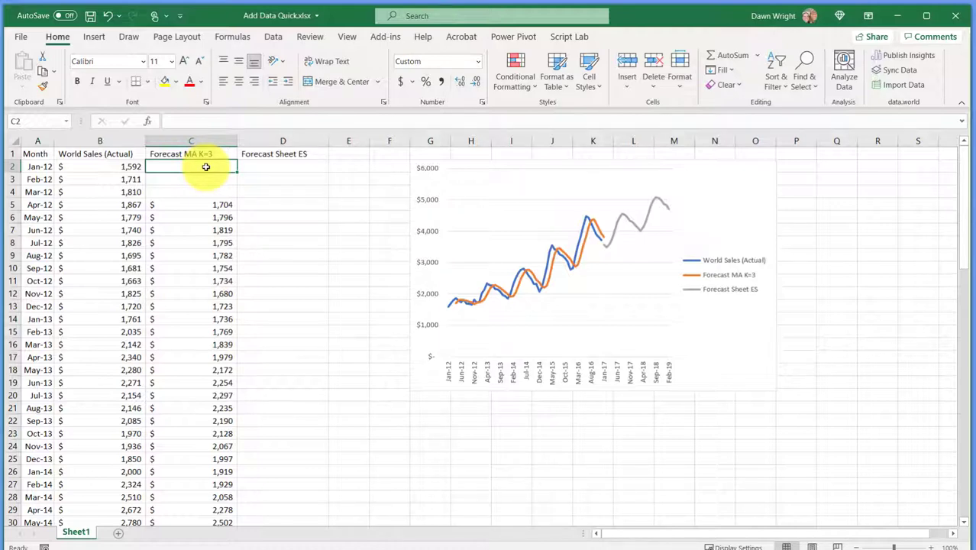
type("=")
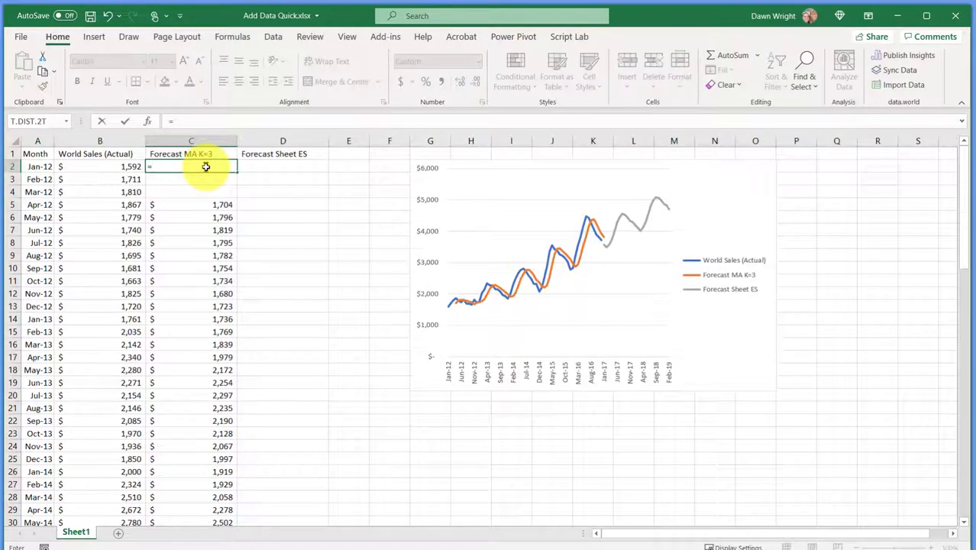
type("na")
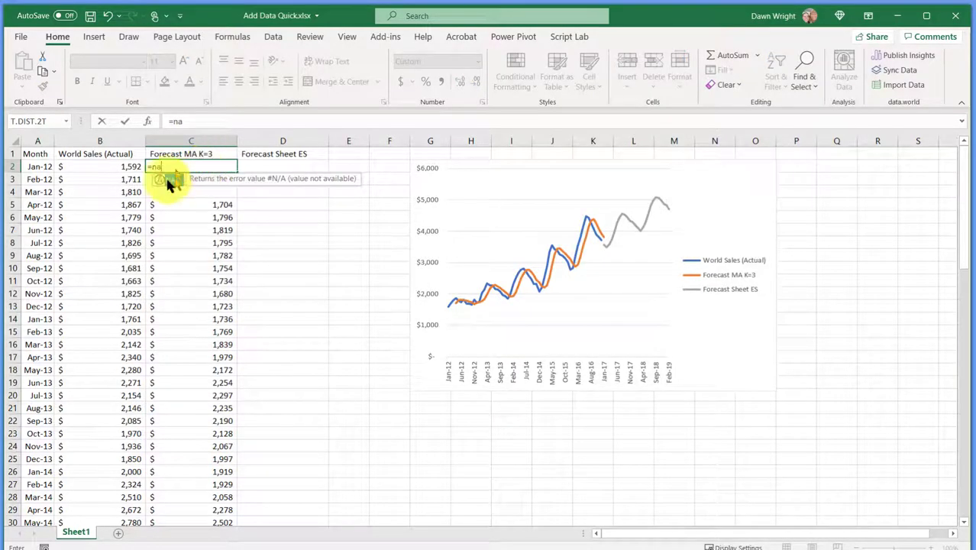
double_click(173, 181)
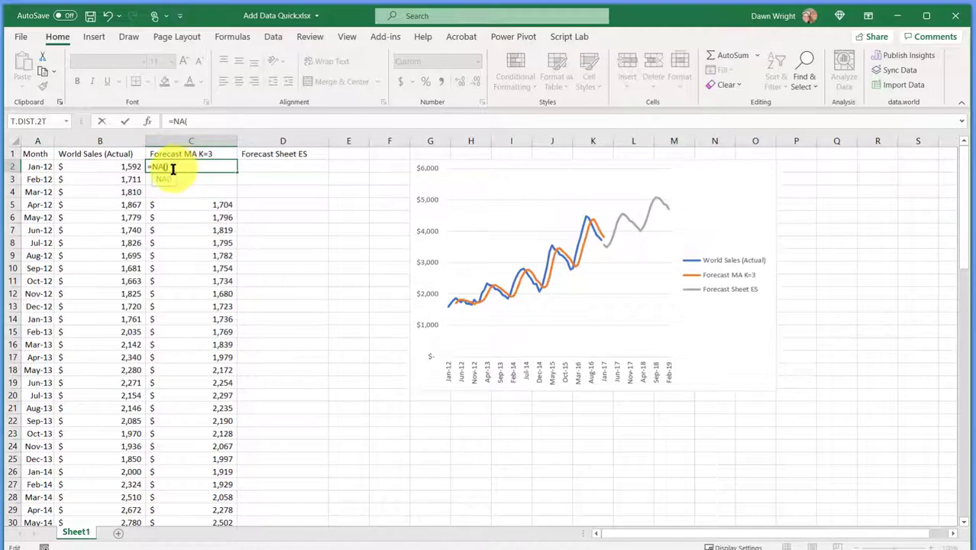
type(")")
key("Return")
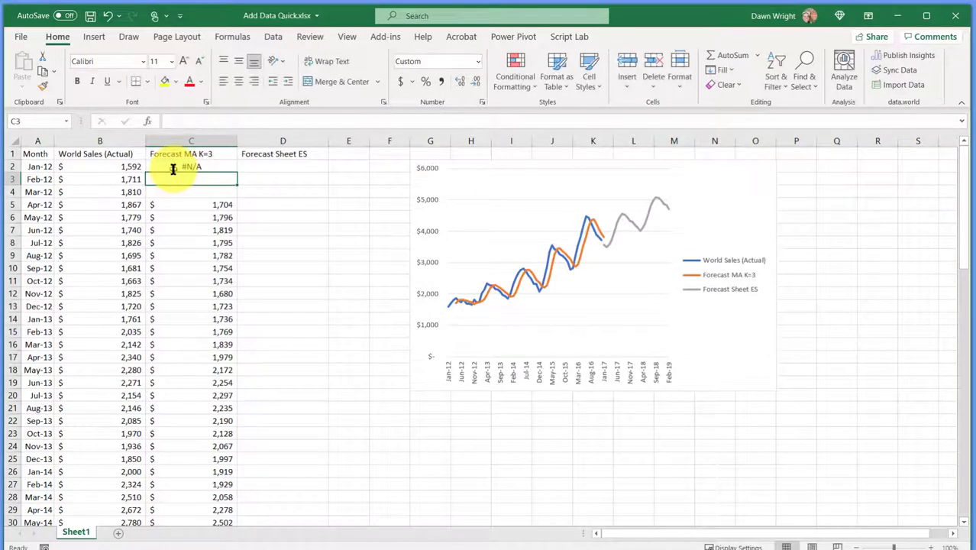
left_click(180, 167)
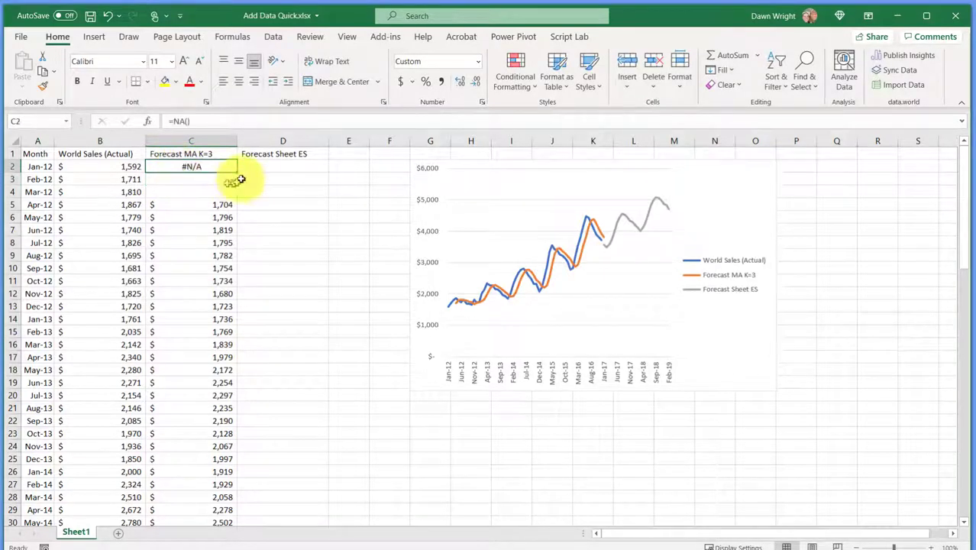
left_click_drag(236, 173, 228, 200)
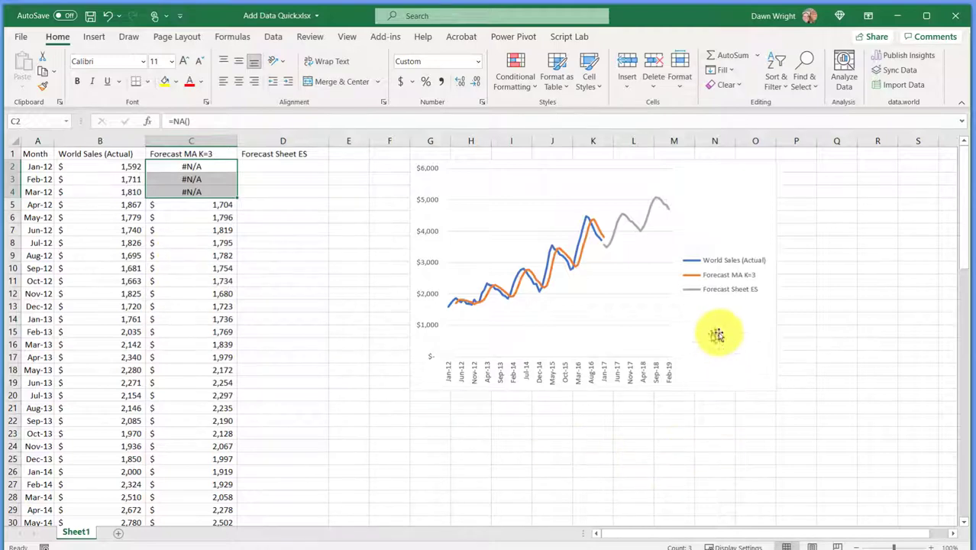
- Turn off showing #N/A as an empty cell in the chart's hidden and empty cell settings, and apply the data source settings
left_click(627, 310)
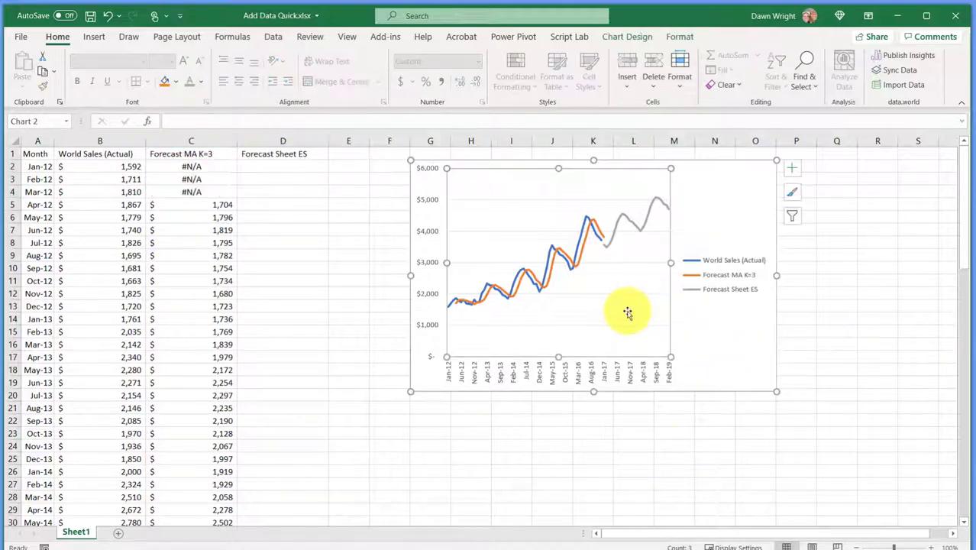
right_click(614, 276)
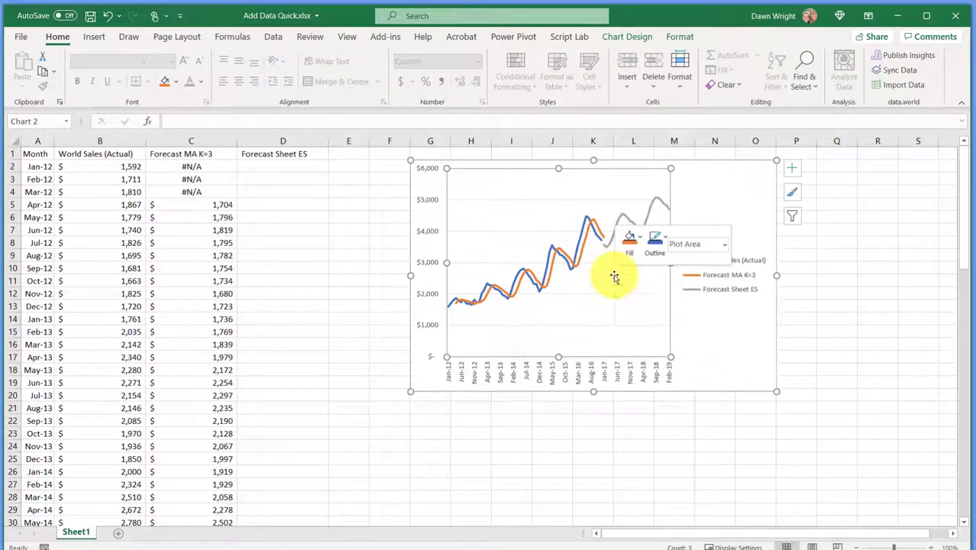
left_click(657, 363)
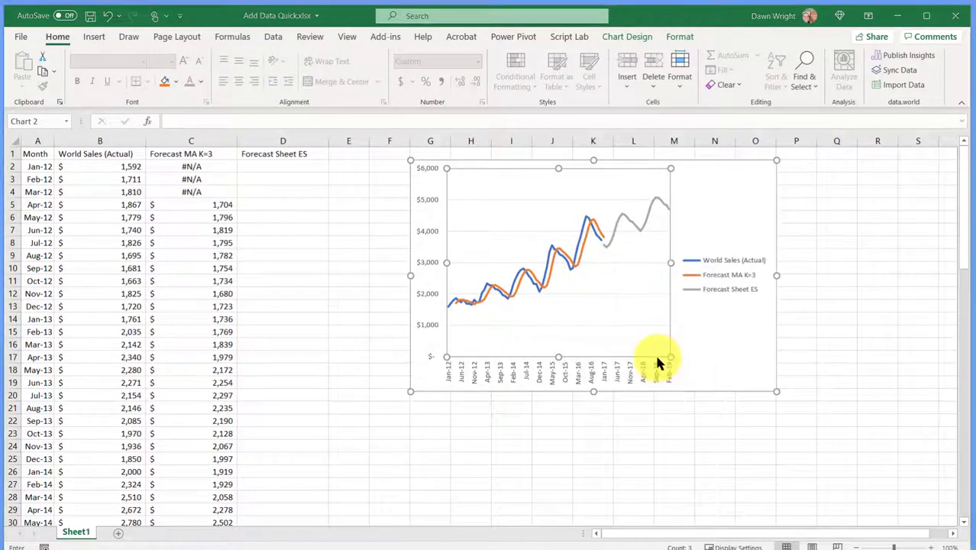
left_click_drag(531, 264, 534, 172)
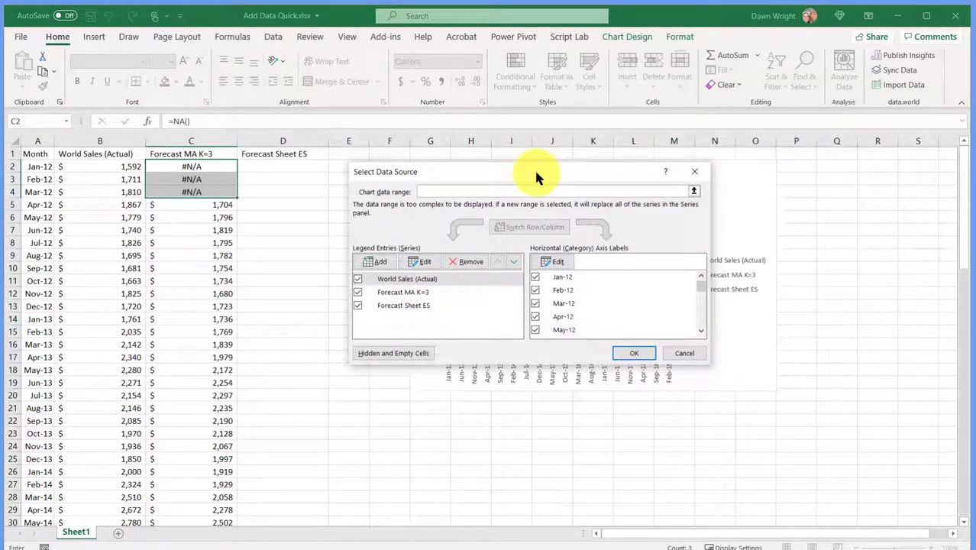
left_click(405, 354)
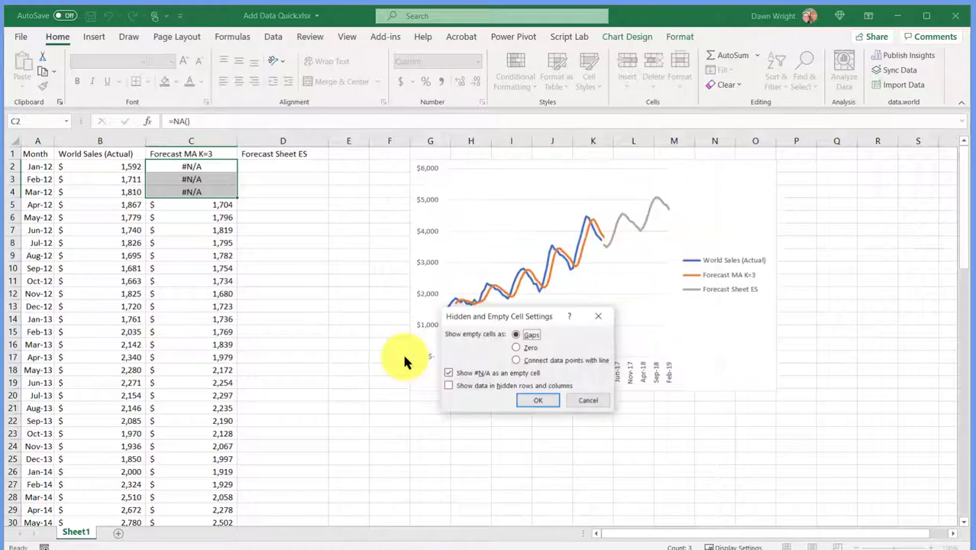
left_click(449, 375)
left_click(550, 402)
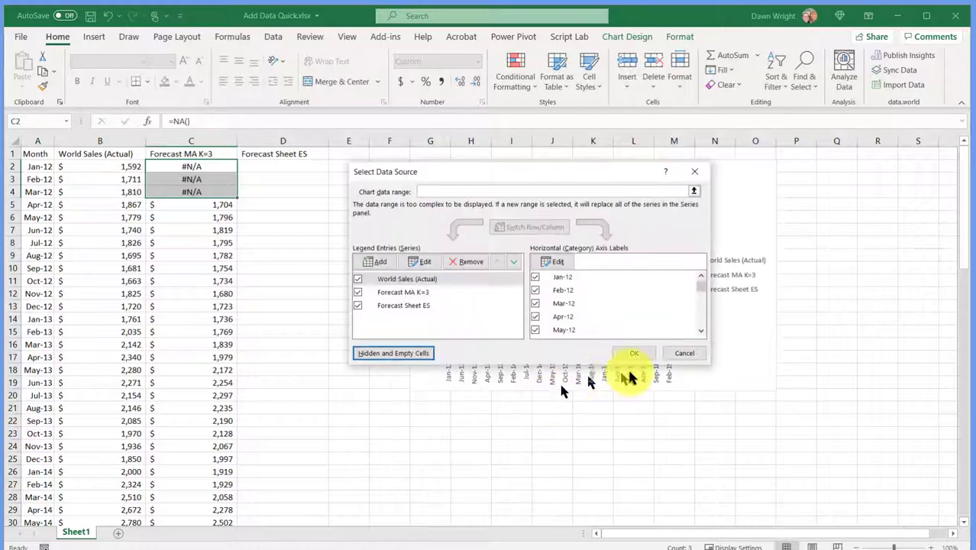
left_click(636, 351)
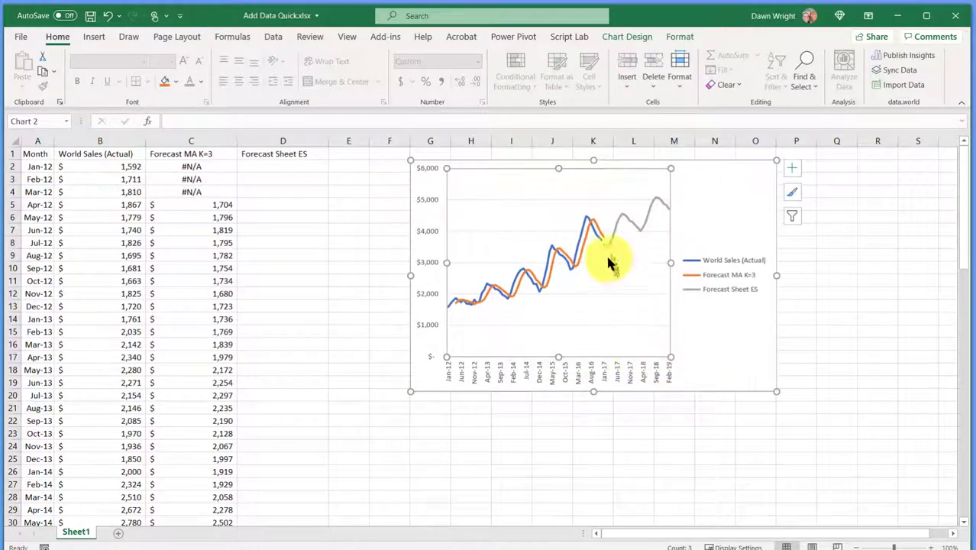